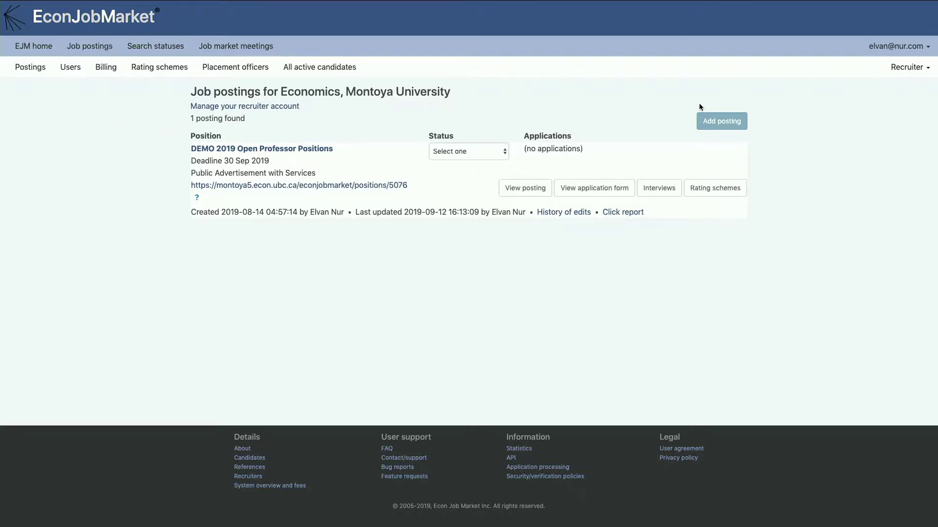
- Start a new job posting and review its advertisement type options
left_click(720, 124)
scroll(70, 140, "down", 1)
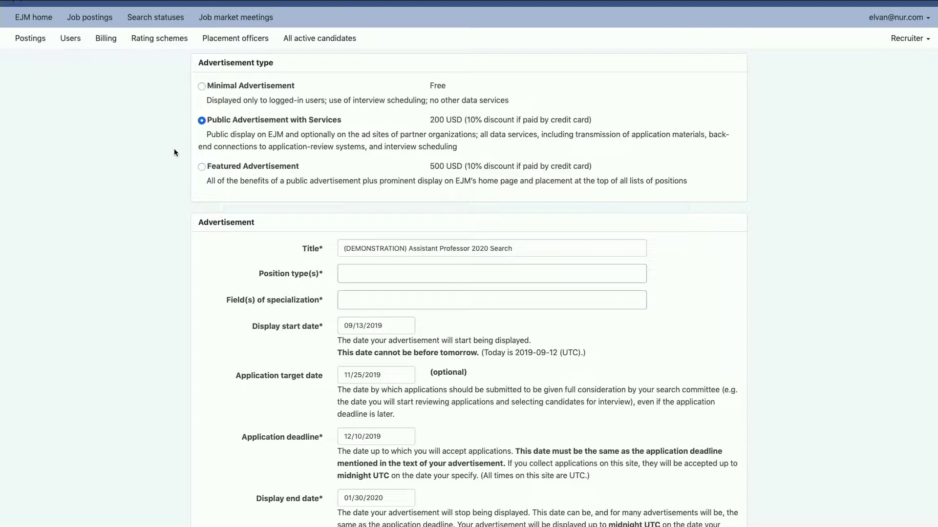
scroll(175, 153, "down", 1)
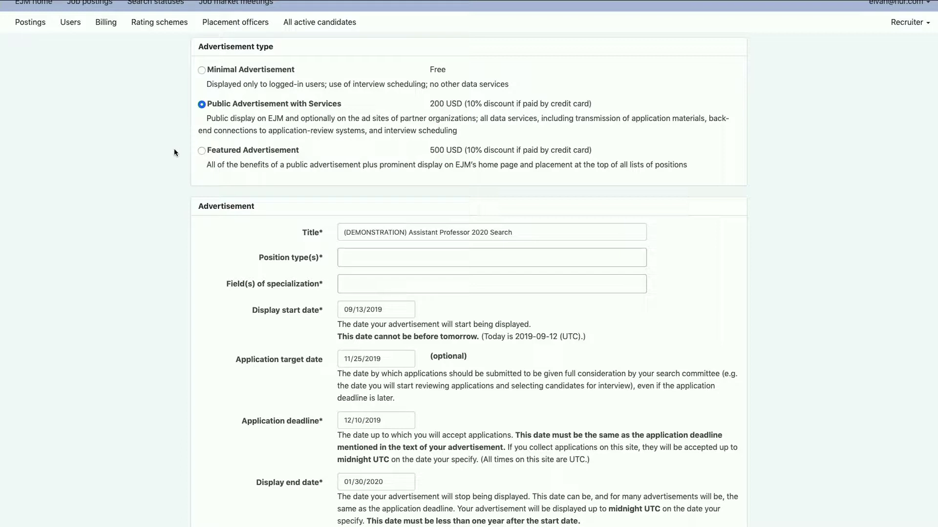
scroll(175, 153, "down", 1)
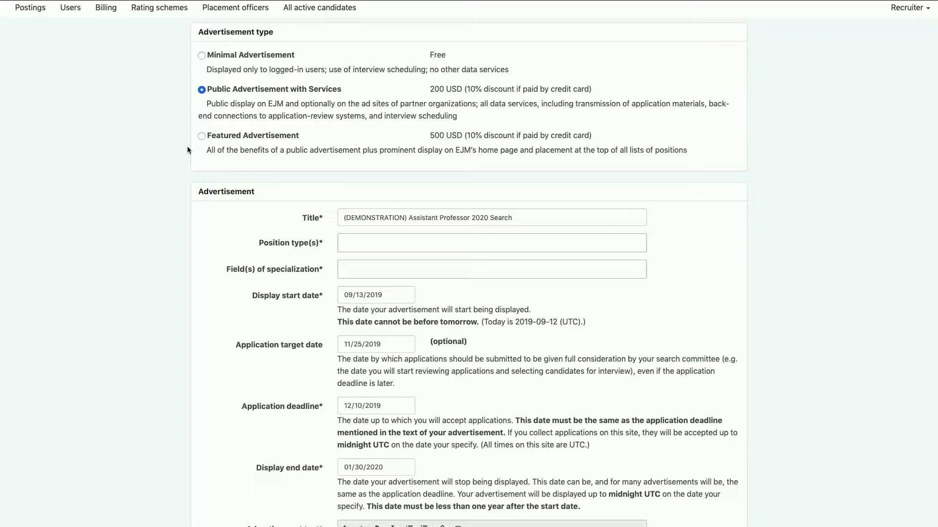
scroll(188, 150, "up", 2)
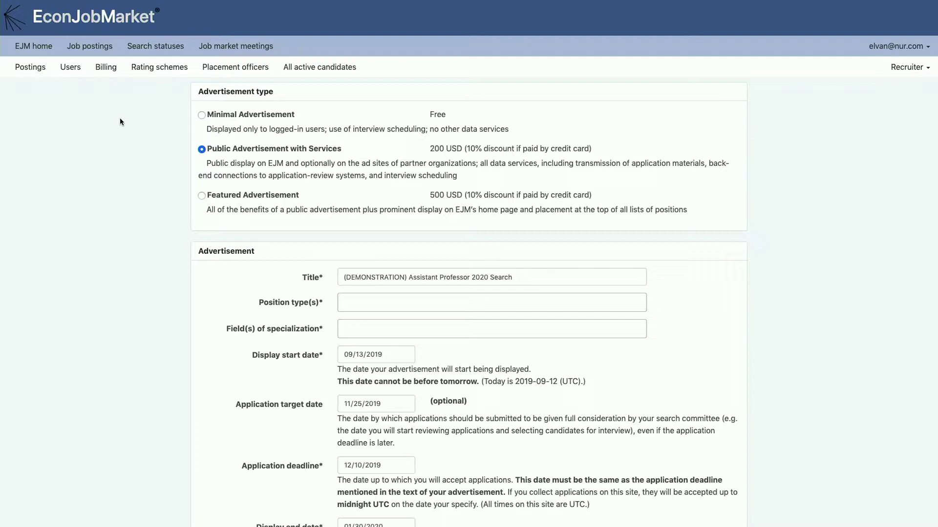
- Set the advertisement's position type to Assistant Professor
scroll(121, 122, "down", 5)
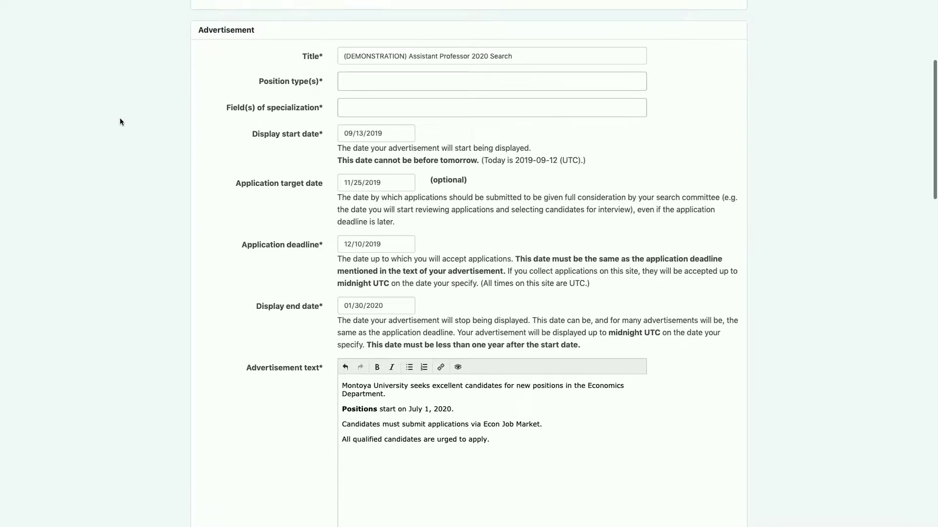
scroll(185, 96, "down", 1)
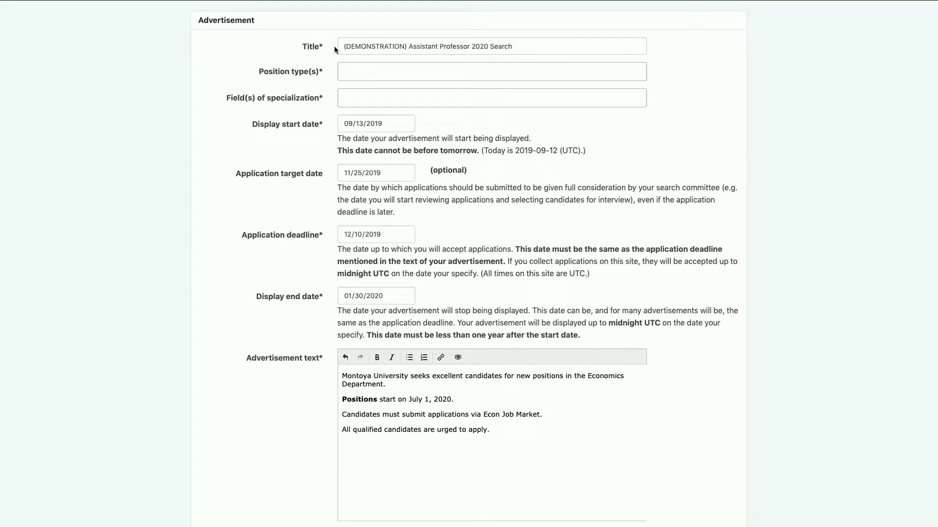
left_click(352, 73)
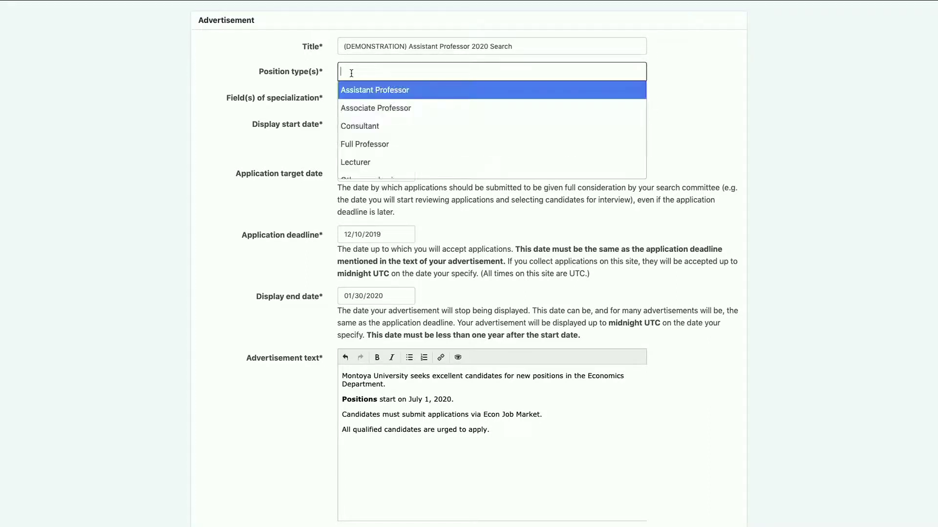
left_click(375, 92)
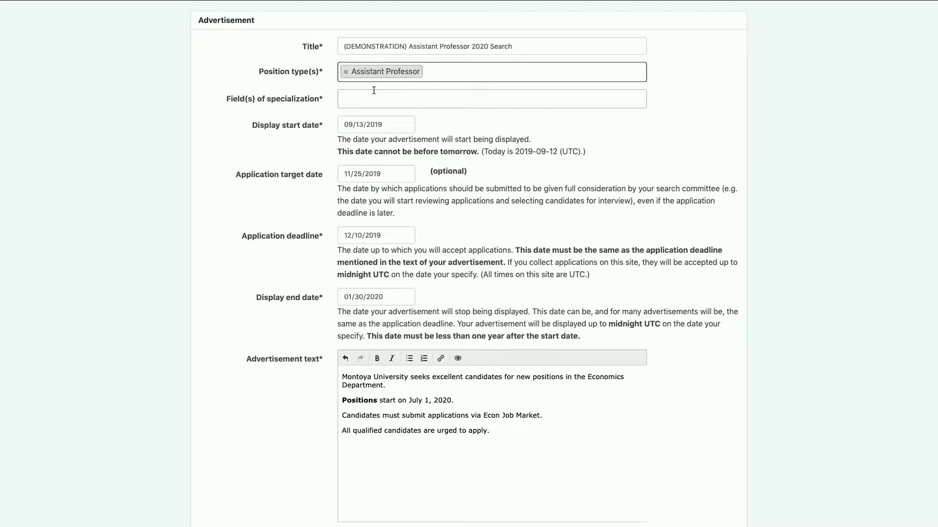
- Add Behavioral Economics and Econometrics as the advertisement's fields of specialization
left_click(378, 100)
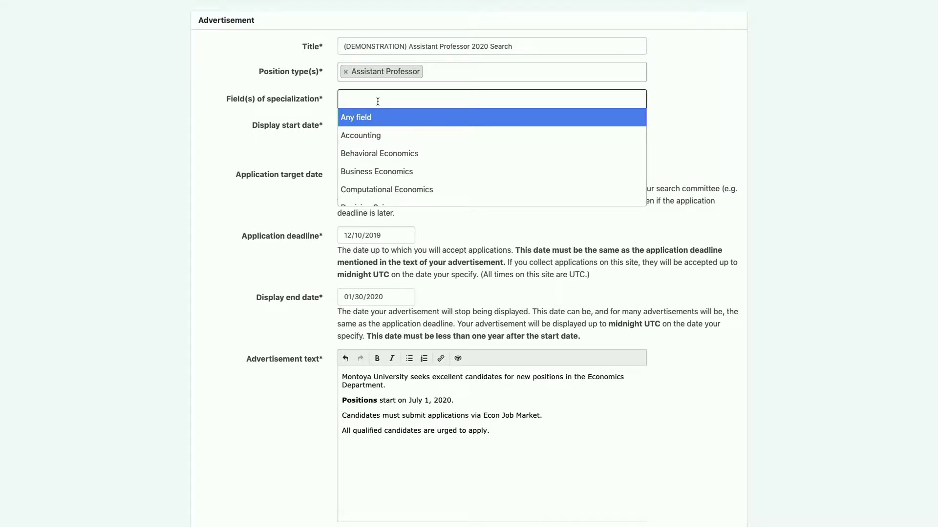
left_click(393, 154)
left_click(454, 100)
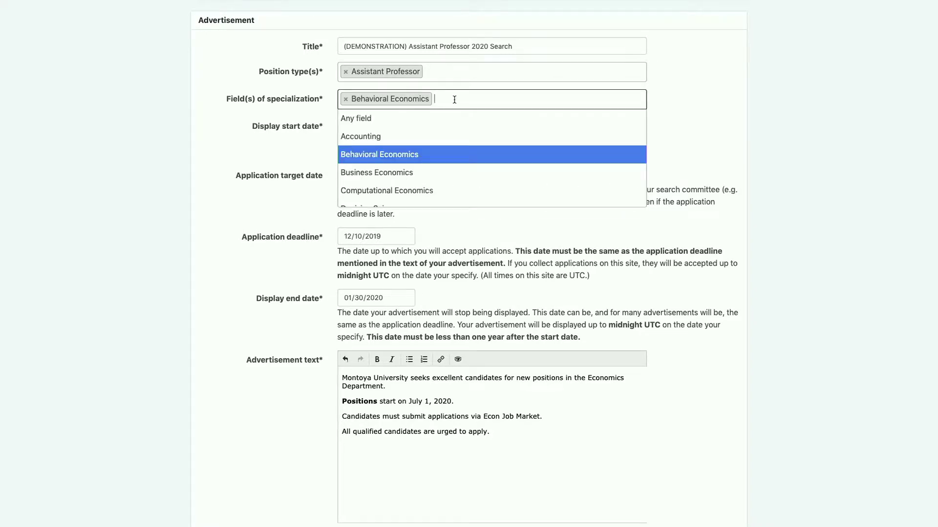
scroll(437, 164, "down", 2)
scroll(436, 166, "down", 2)
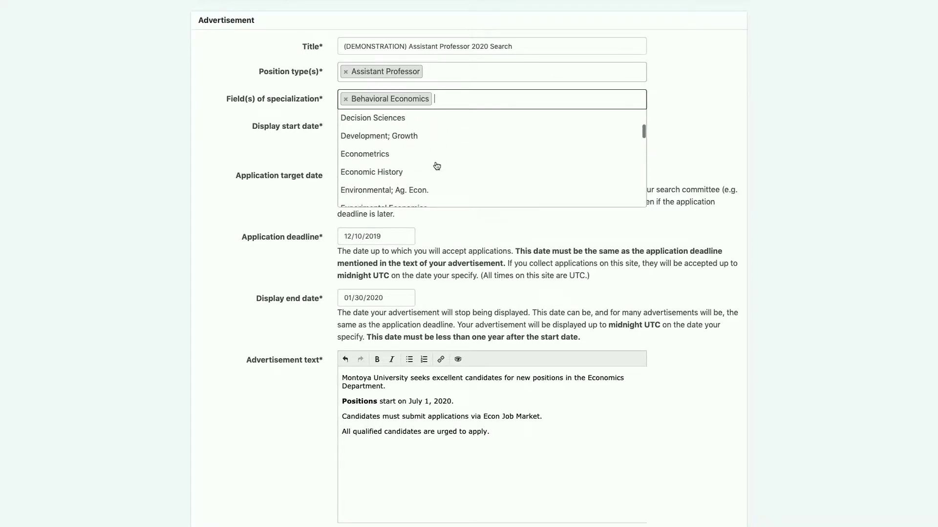
left_click(436, 165)
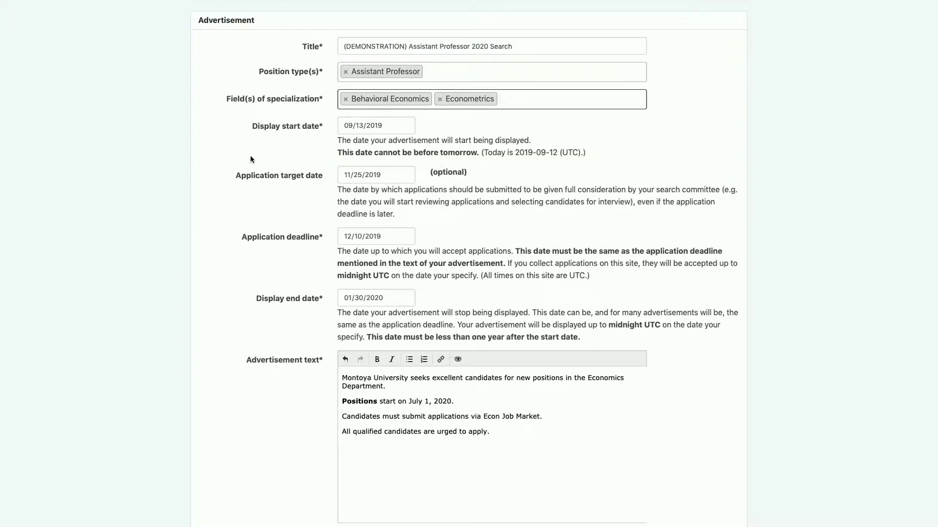
- Review the advertisement's display dates, application target date, deadline and advertisement text
scroll(251, 159, "down", 1)
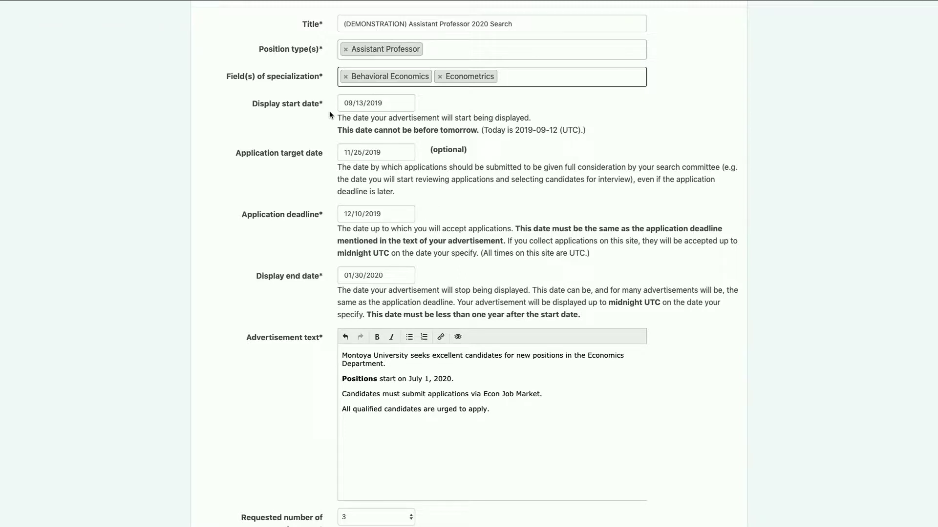
scroll(325, 119, "down", 1)
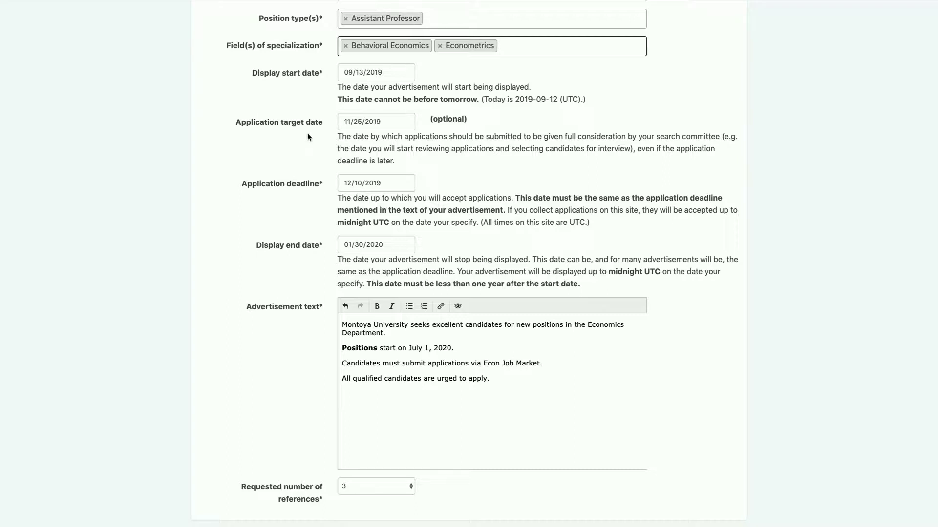
mouse_move(346, 131)
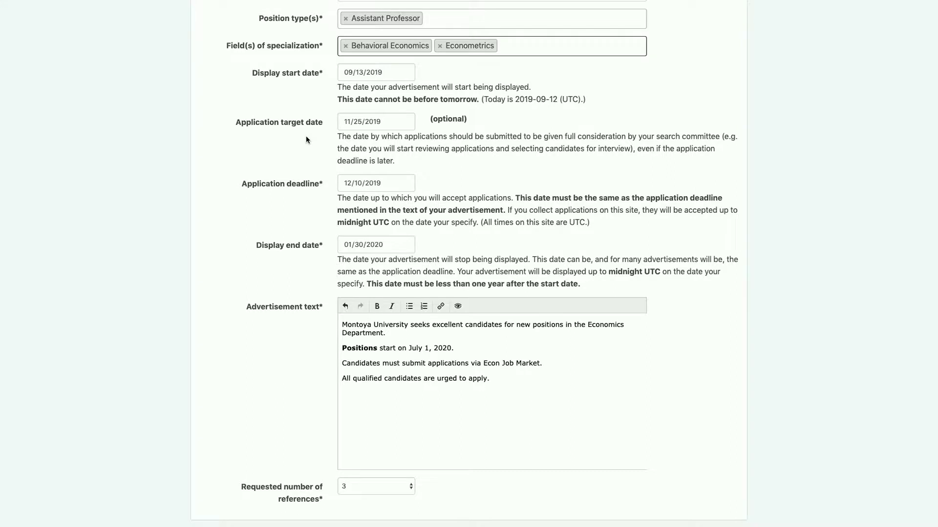
scroll(307, 140, "down", 1)
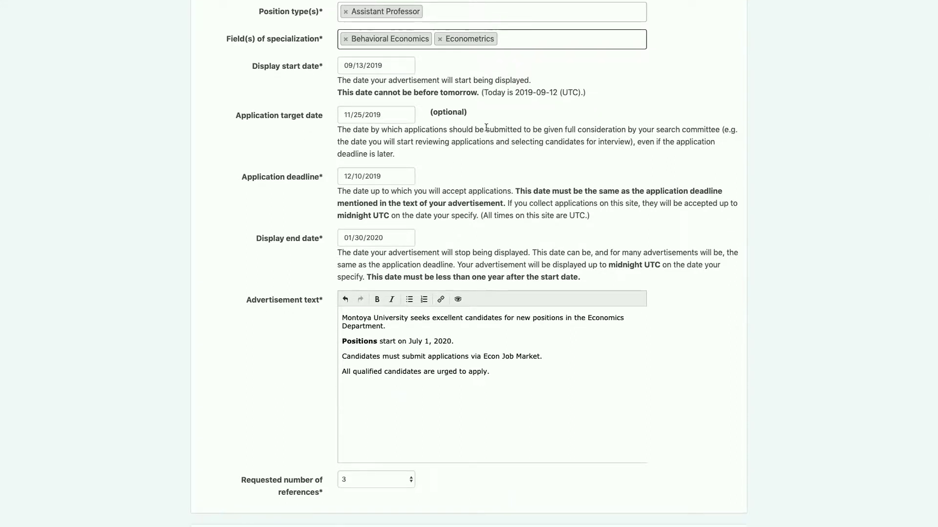
scroll(293, 181, "down", 1)
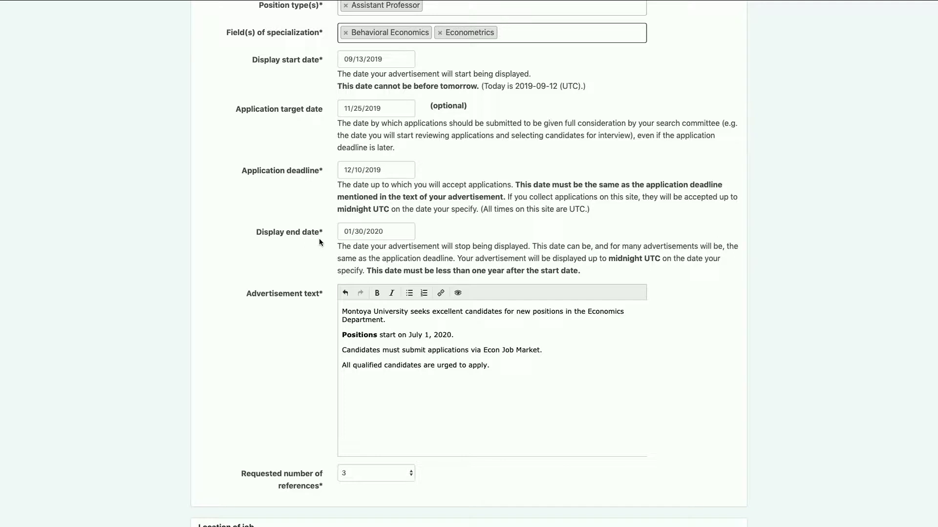
scroll(320, 240, "down", 1)
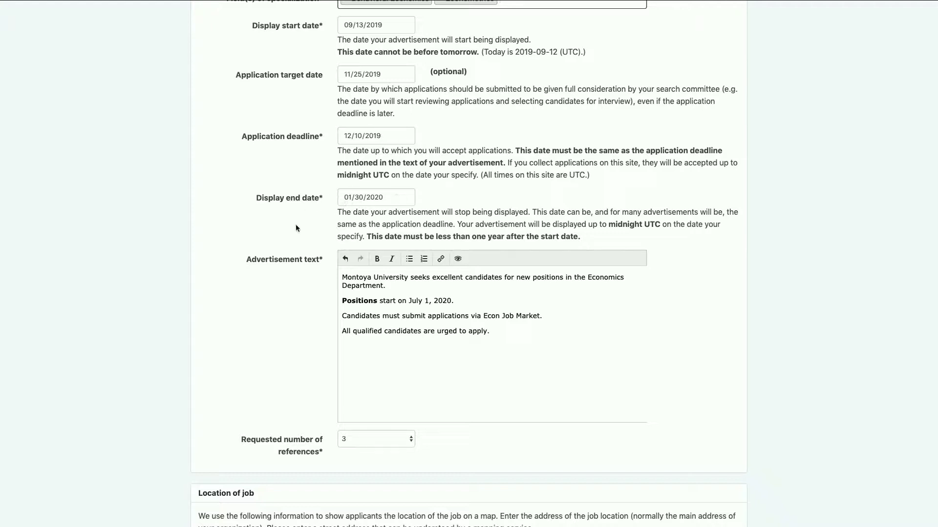
scroll(297, 232, "down", 2)
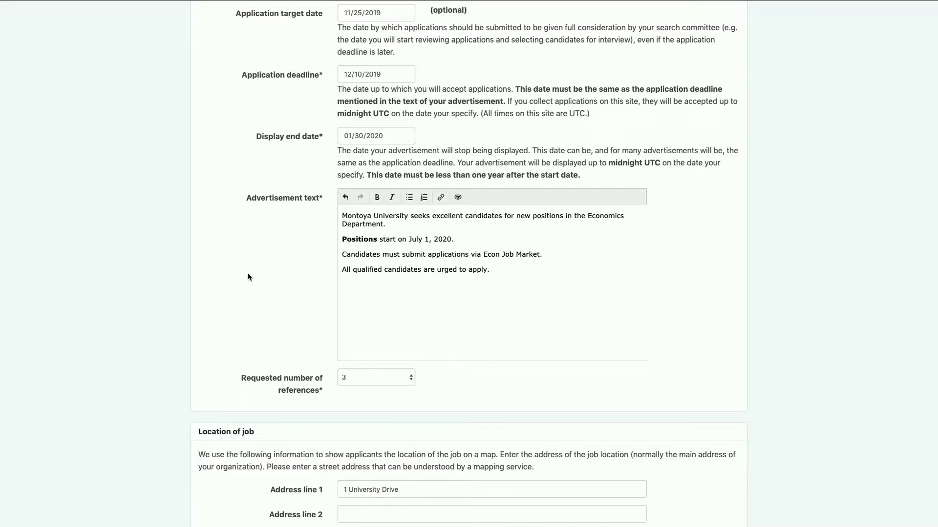
scroll(247, 277, "down", 1)
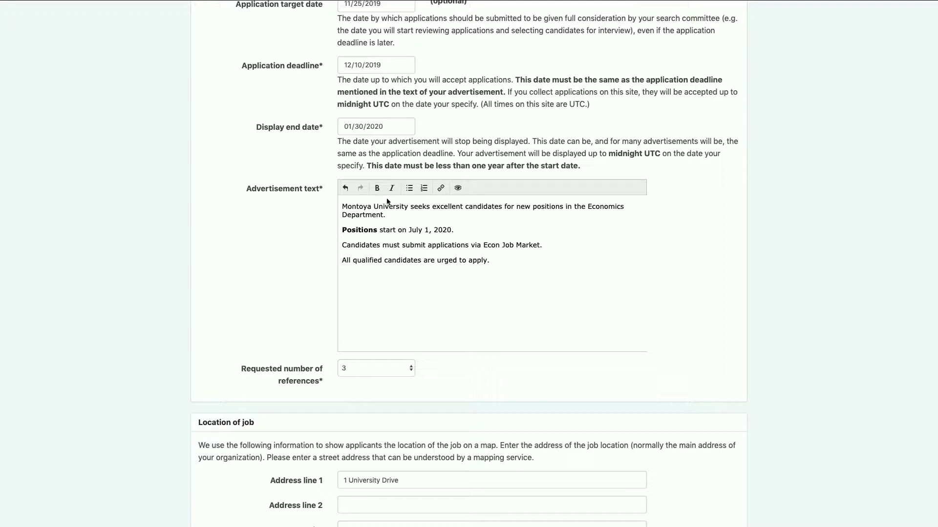
- Review the requested references, job location, application collection and processing options, private note and application form templates
scroll(272, 237, "down", 5)
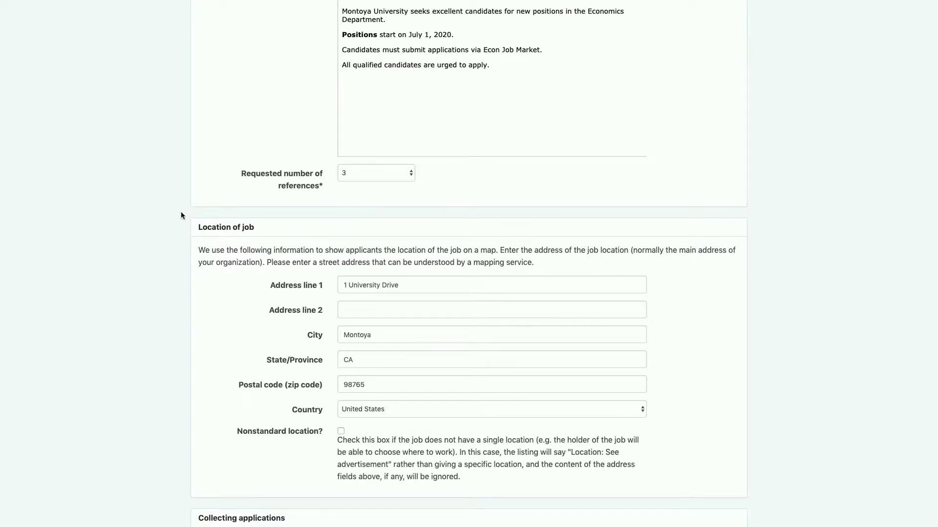
scroll(181, 215, "down", 1)
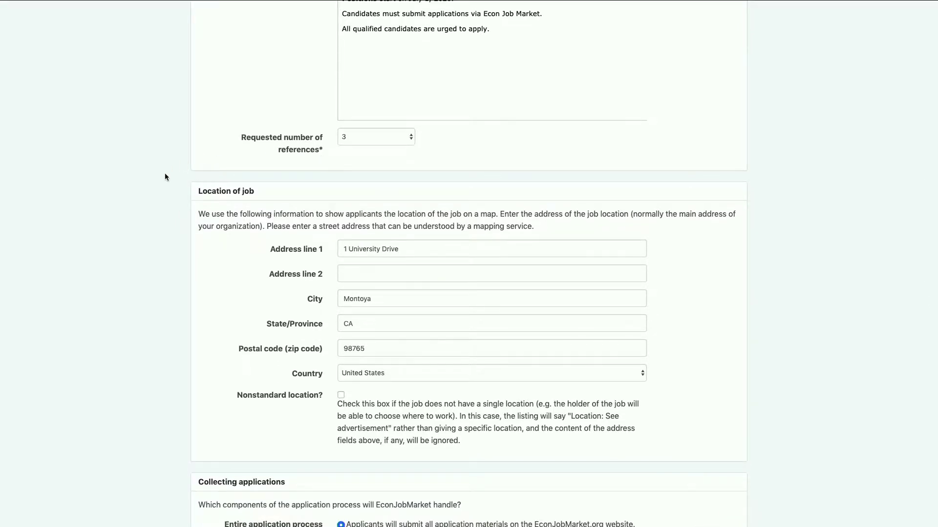
scroll(165, 193, "down", 3)
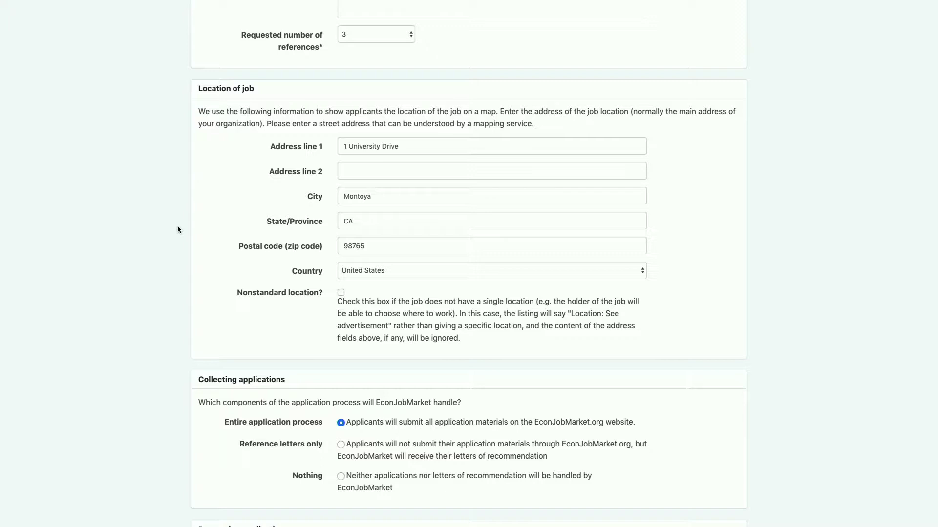
scroll(178, 230, "down", 1)
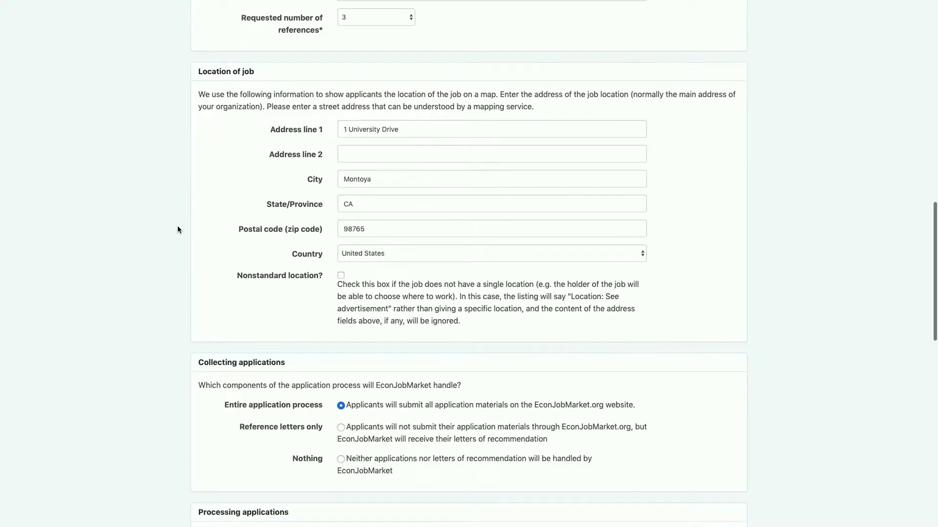
scroll(178, 229, "down", 10)
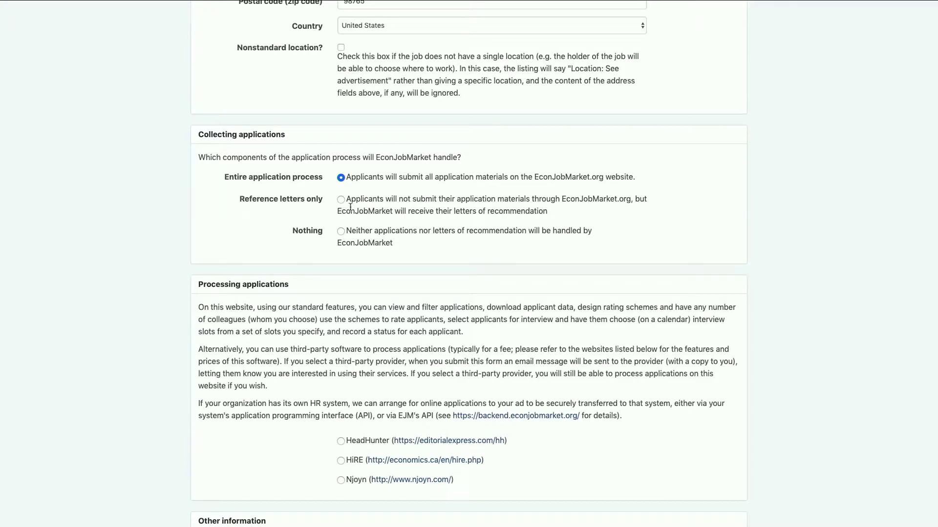
scroll(199, 281, "down", 5)
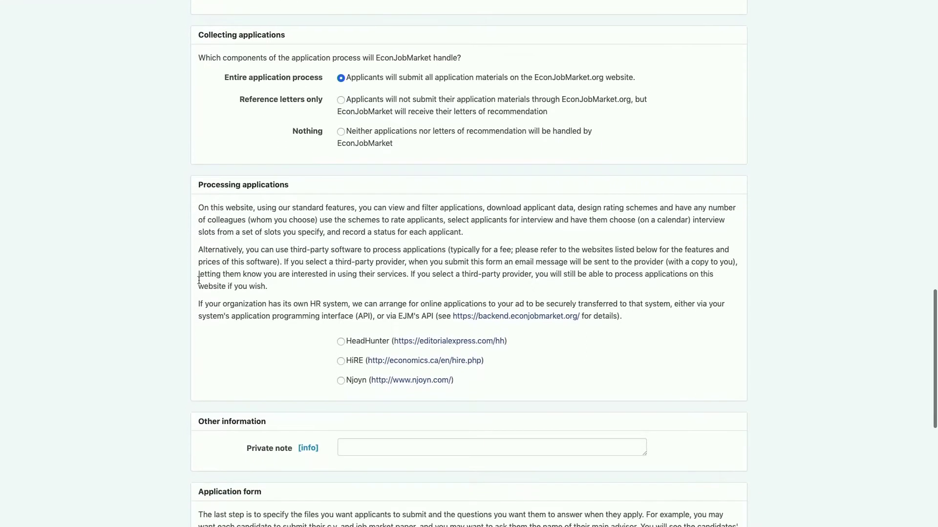
scroll(199, 284, "down", 2)
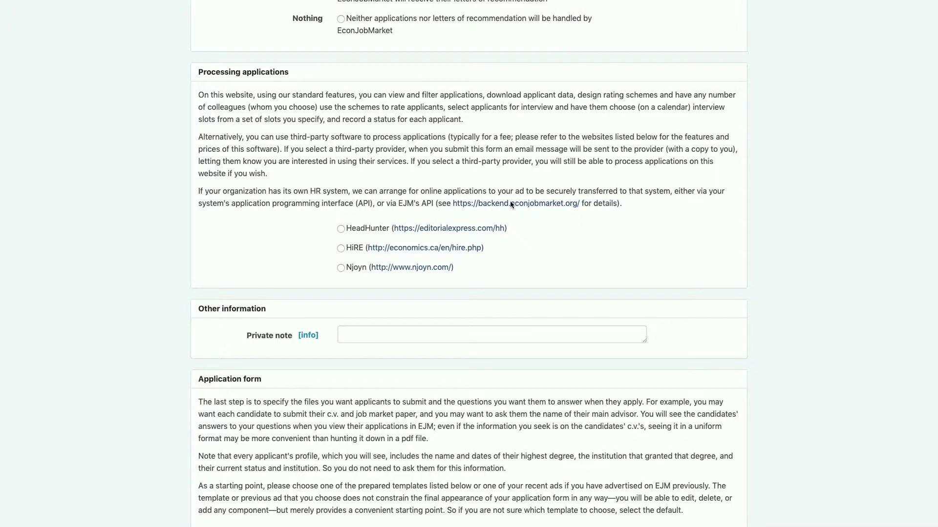
scroll(172, 266, "down", 4)
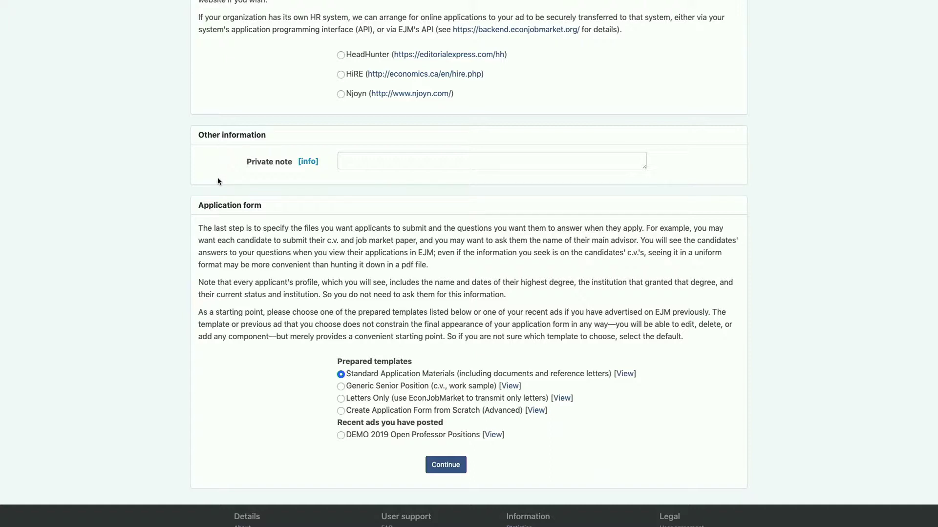
scroll(186, 216, "down", 1)
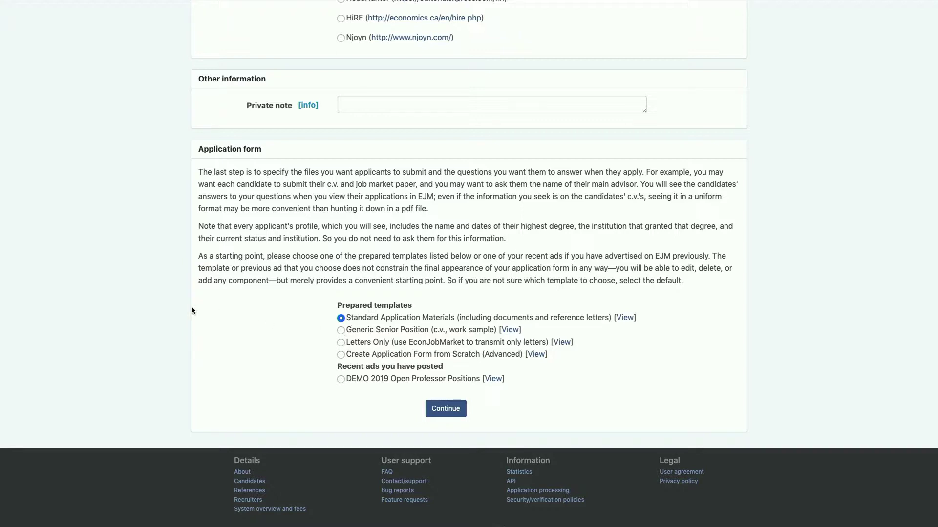
scroll(192, 311, "up", 7)
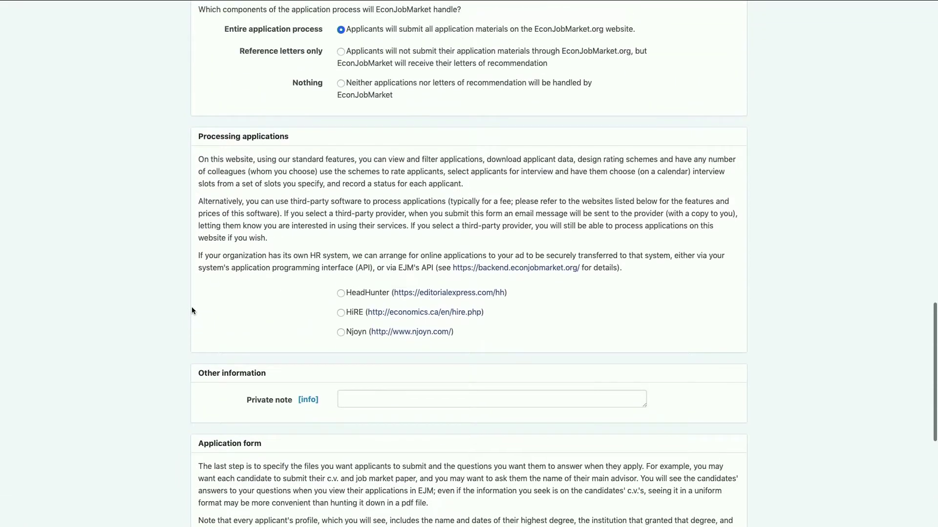
scroll(192, 310, "up", 10)
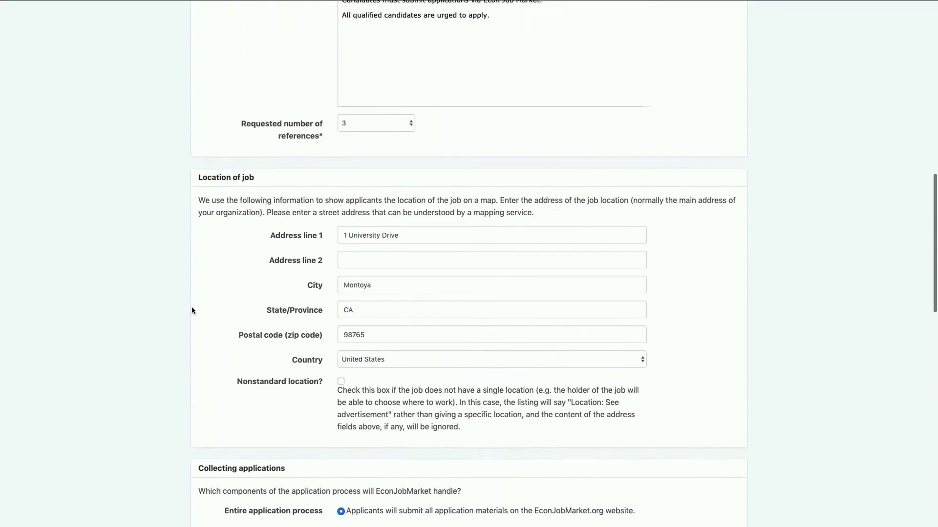
scroll(192, 311, "up", 2)
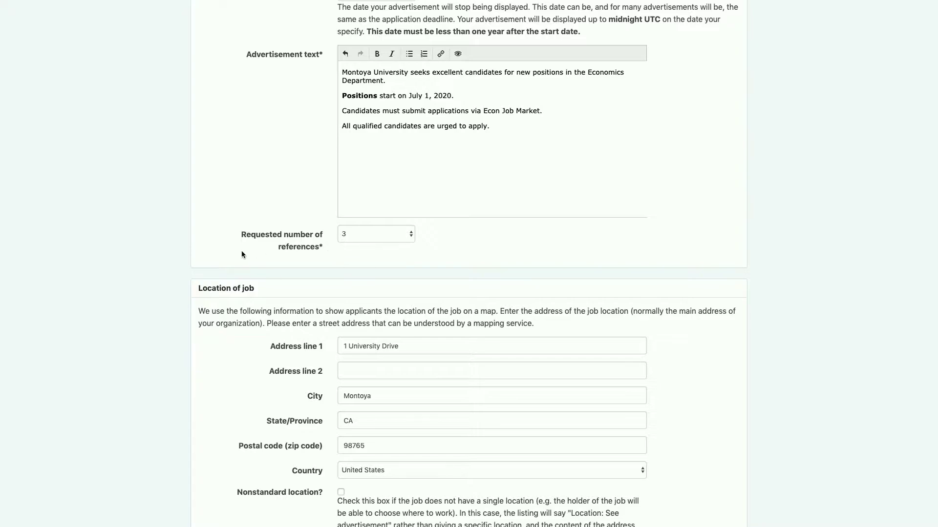
- Continue to the application form editor with the Standard Application Materials template selected
scroll(143, 270, "down", 15)
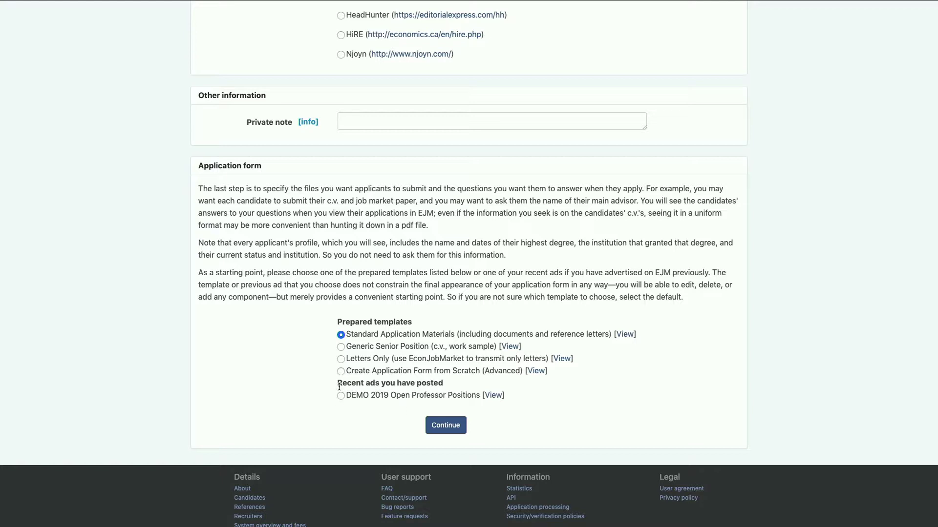
left_click(452, 428)
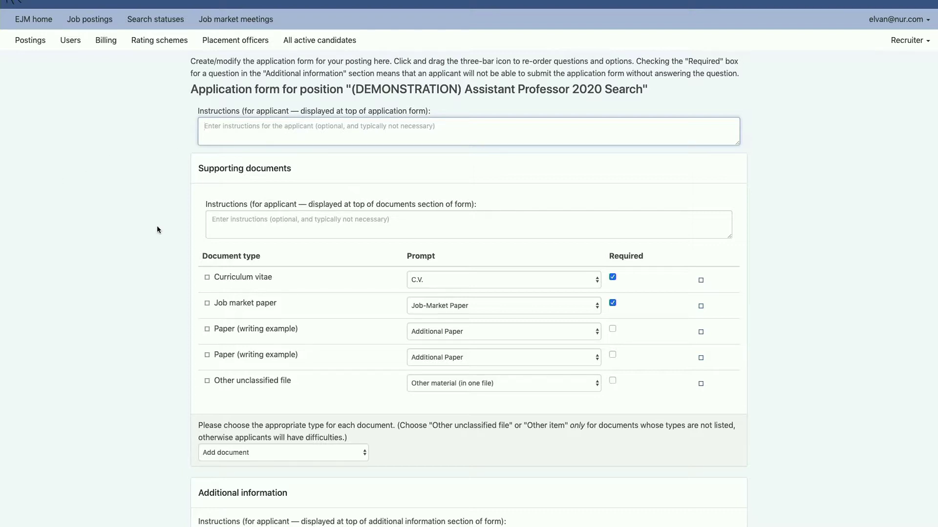
scroll(157, 229, "down", 1)
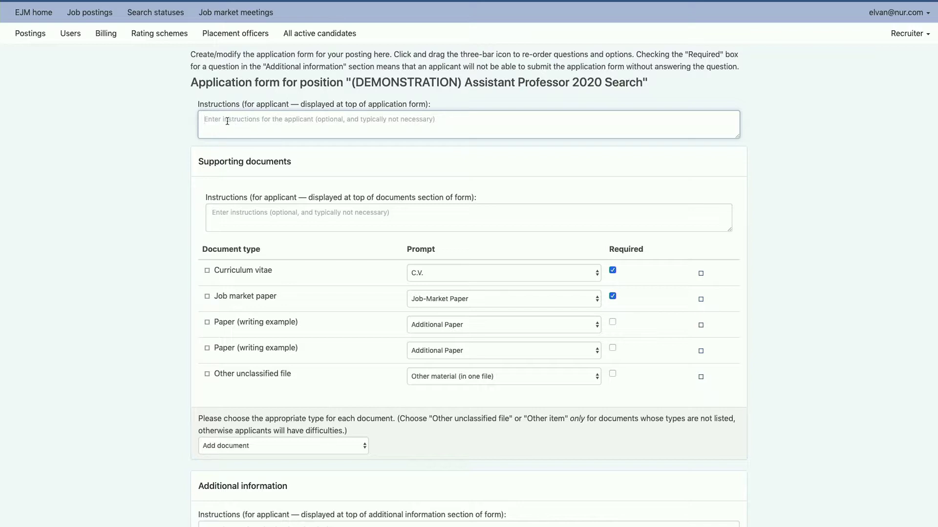
- Review the application form's supporting documents and the questions in its additional information section
scroll(179, 153, "down", 3)
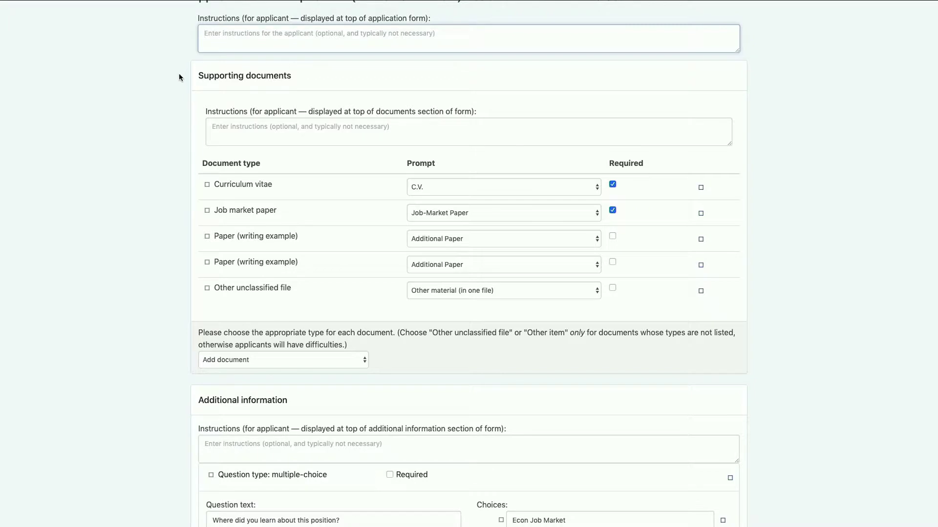
scroll(138, 277, "down", 4)
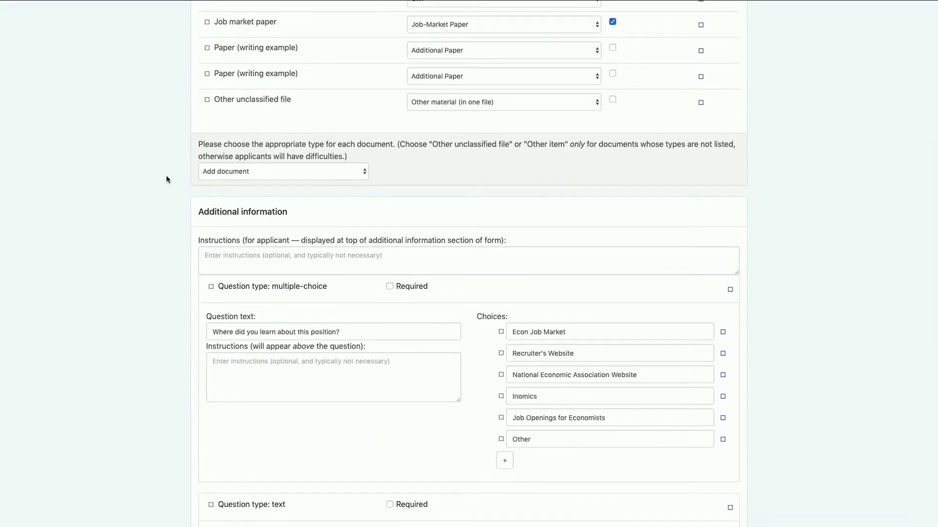
scroll(168, 181, "up", 4)
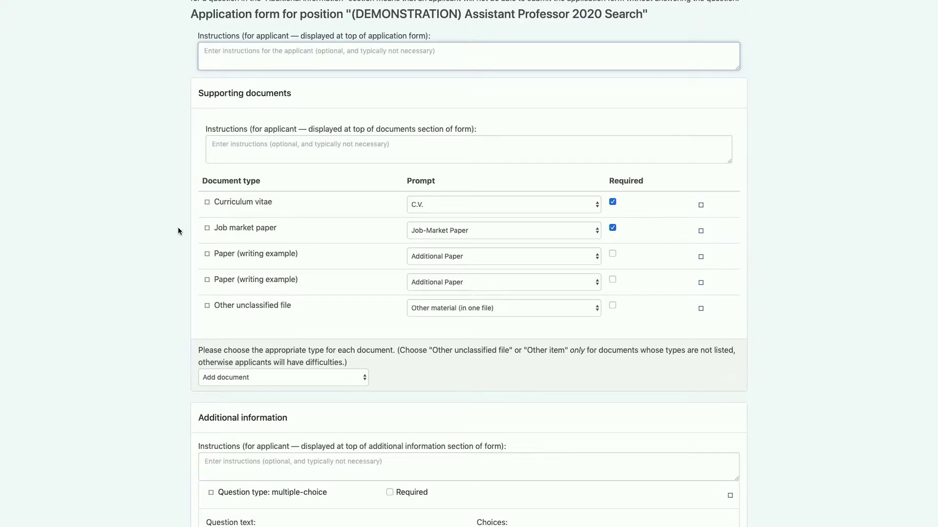
scroll(179, 232, "down", 5)
scroll(179, 232, "down", 4)
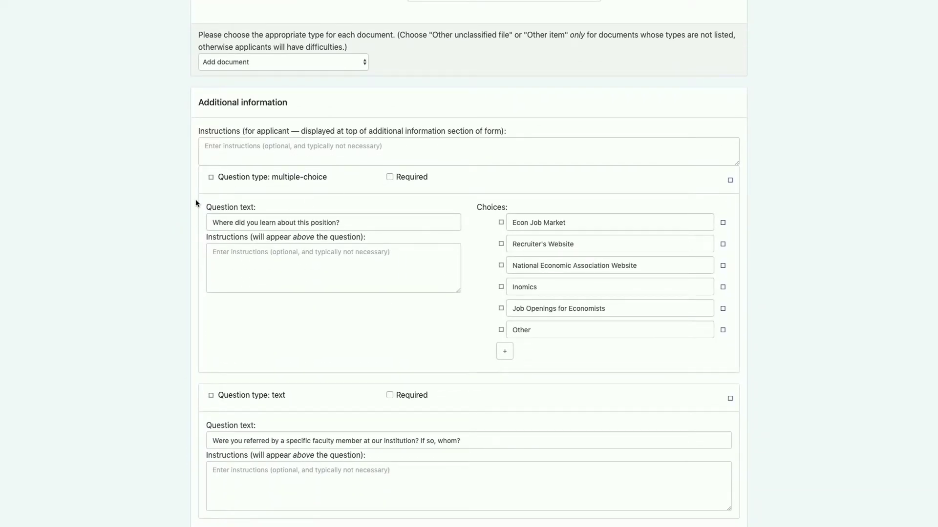
scroll(197, 203, "down", 1)
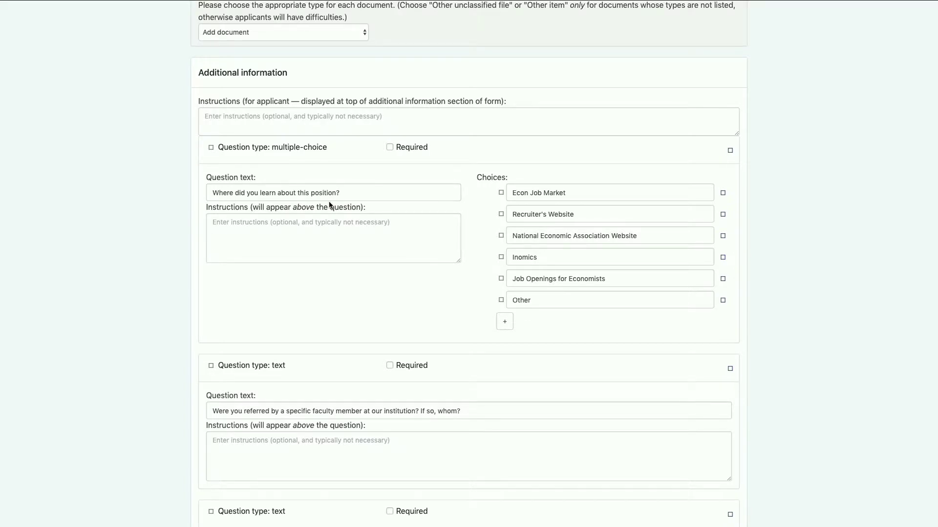
scroll(199, 258, "down", 5)
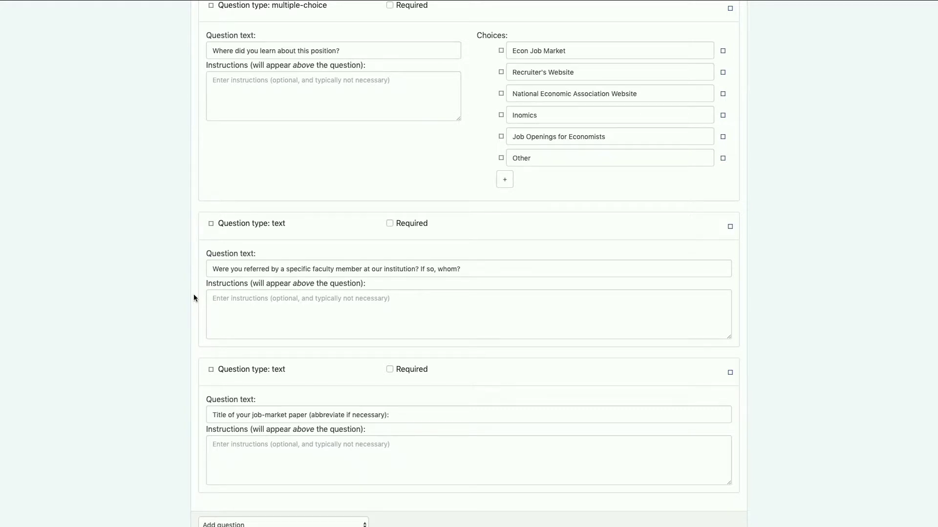
scroll(194, 298, "down", 3)
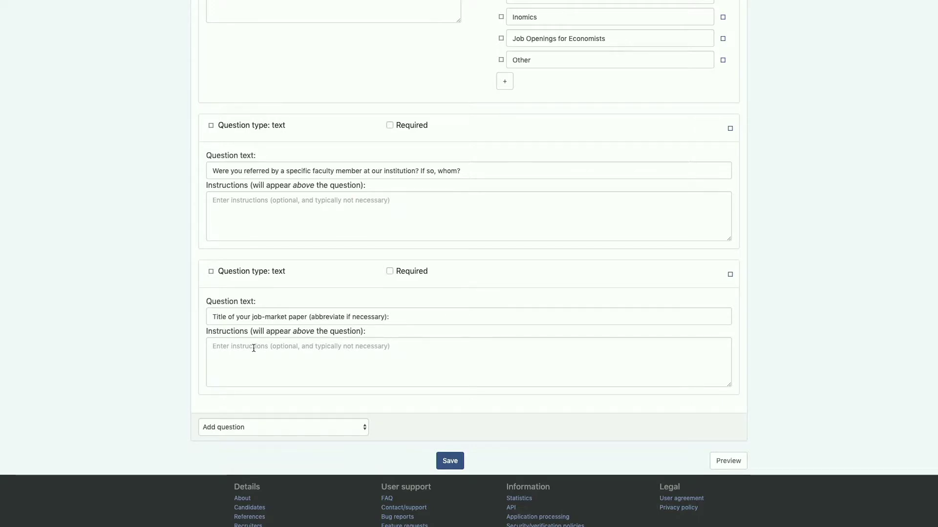
scroll(253, 347, "down", 1)
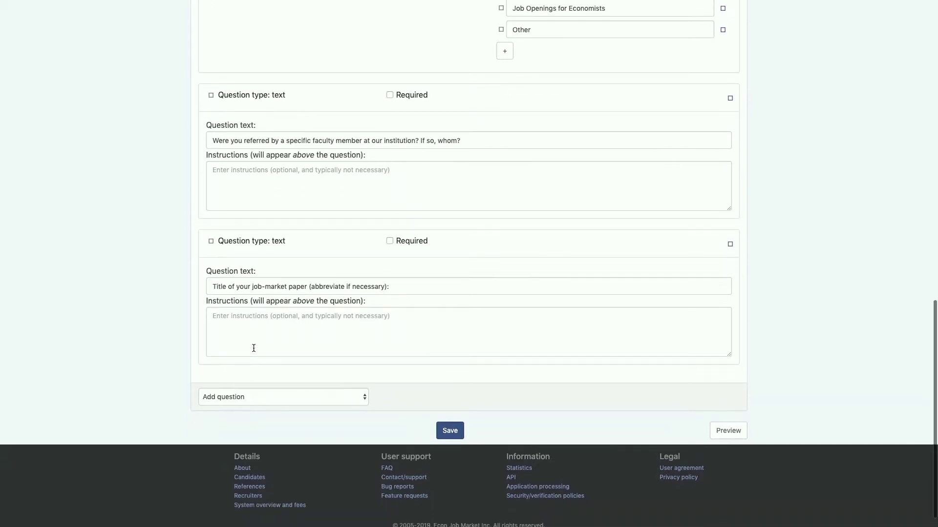
scroll(439, 408, "up", 3)
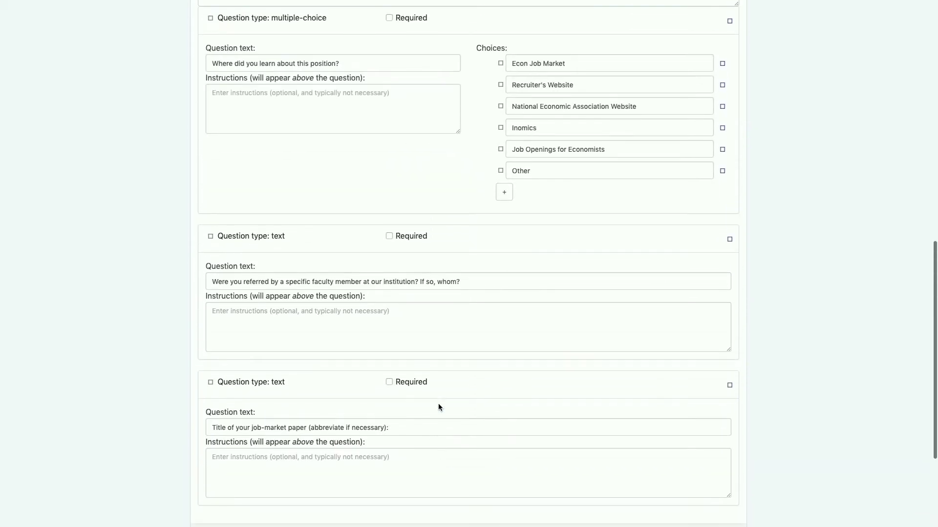
scroll(439, 407, "up", 1)
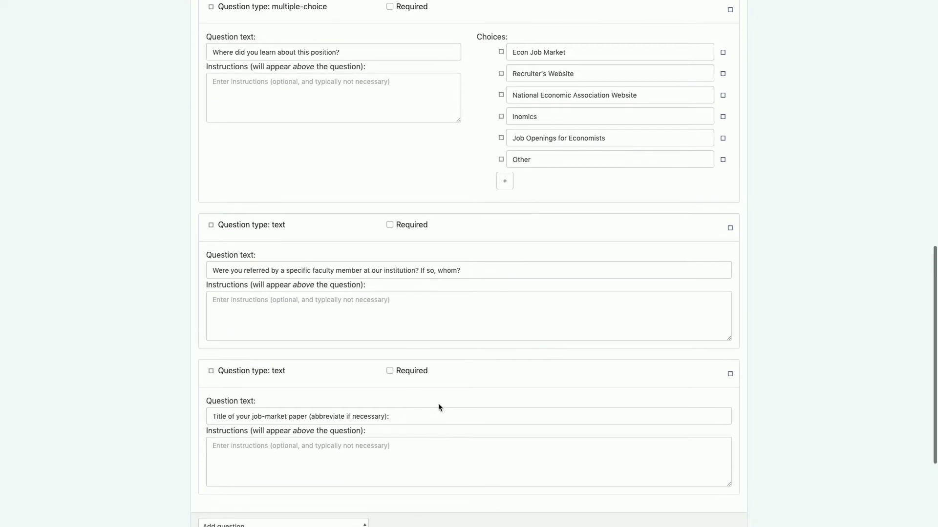
scroll(439, 405, "down", 2)
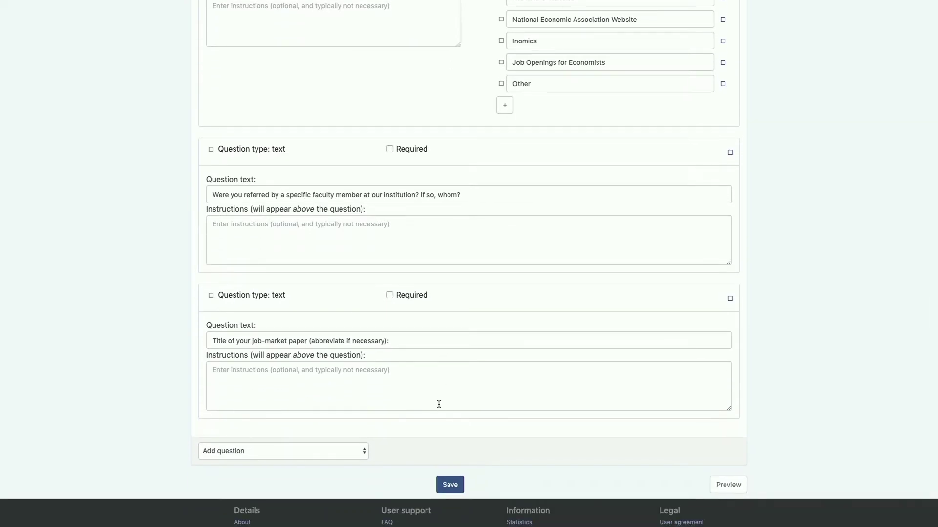
scroll(439, 404, "up", 15)
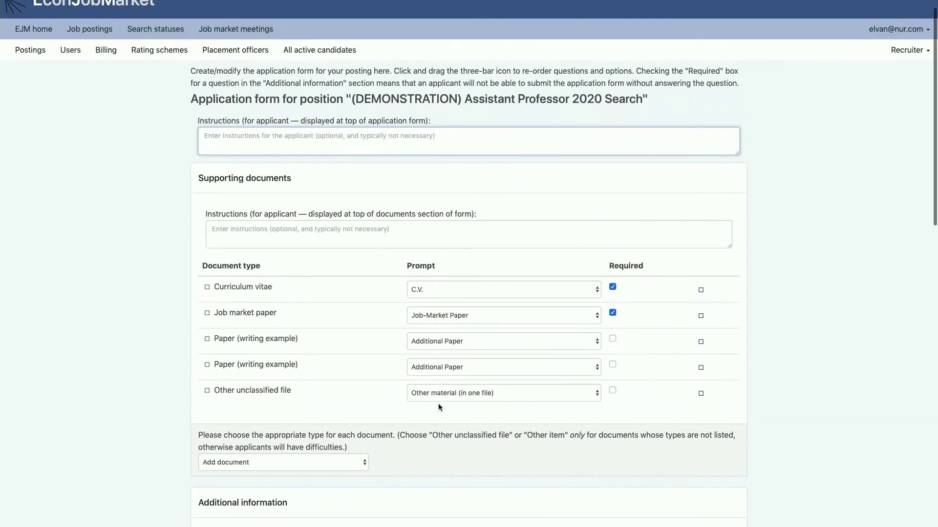
- Save the application form as it is and continue without a post-application message for applicants
scroll(439, 407, "down", 8)
scroll(438, 407, "down", 7)
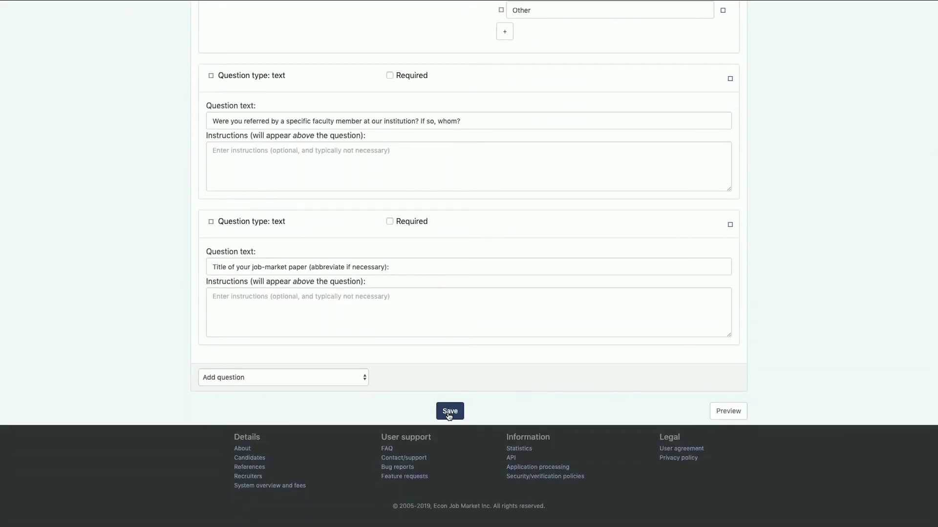
left_click(449, 415)
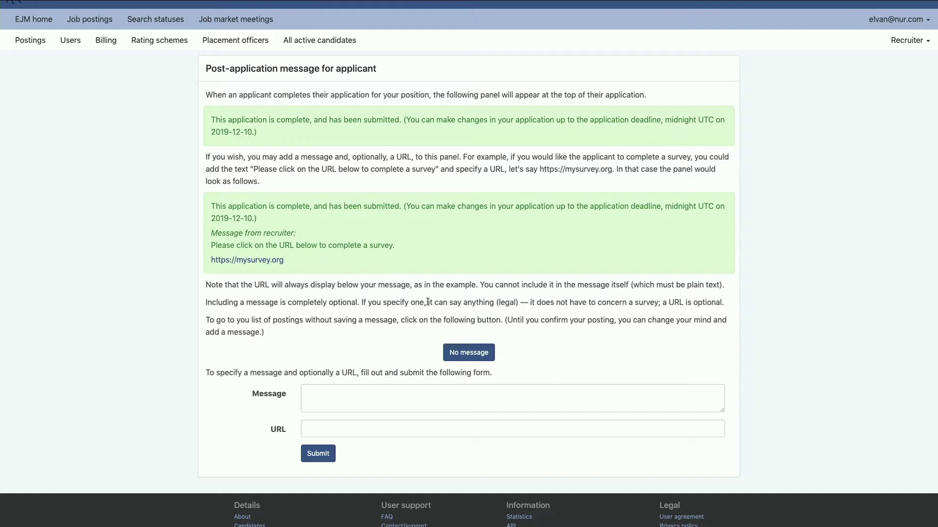
left_click(475, 358)
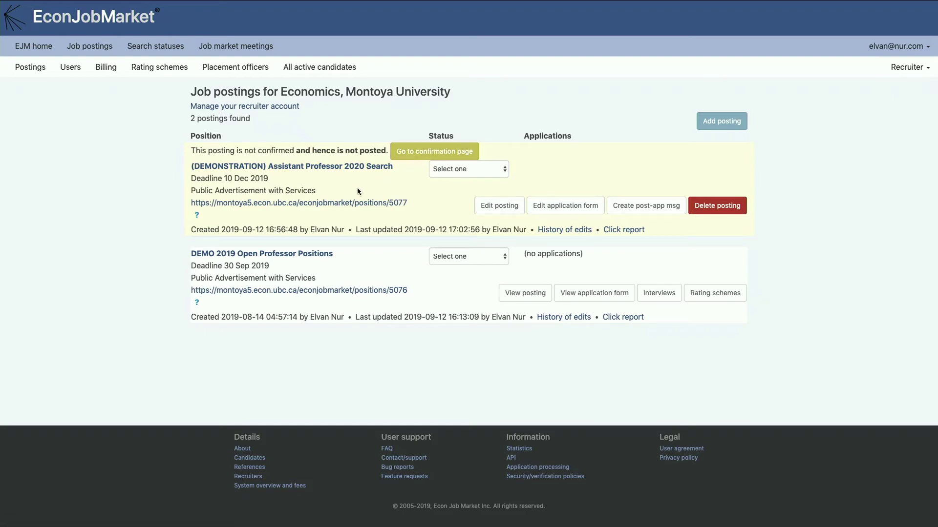
- Open the confirmation page of the (DEMONSTRATION) Assistant Professor 2020 Search posting and review its dates and automated check notices
left_click(414, 153)
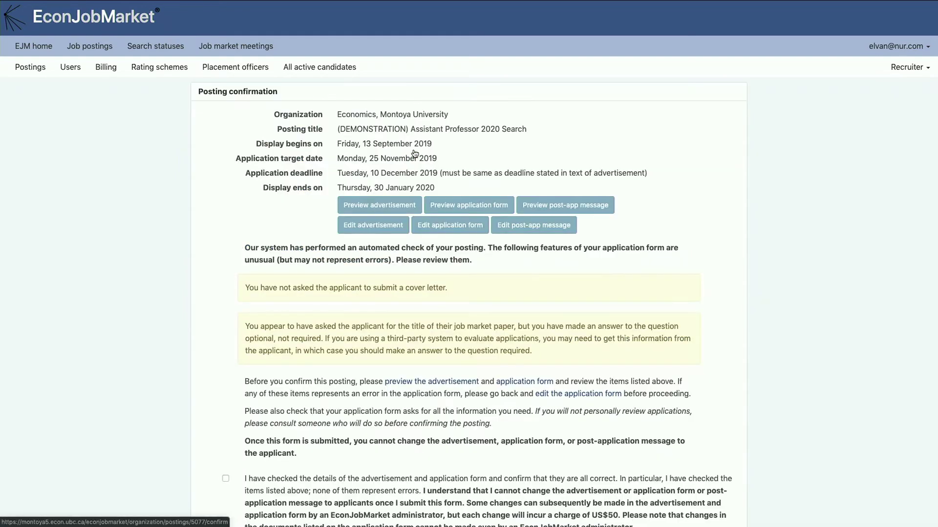
scroll(167, 392, "down", 1)
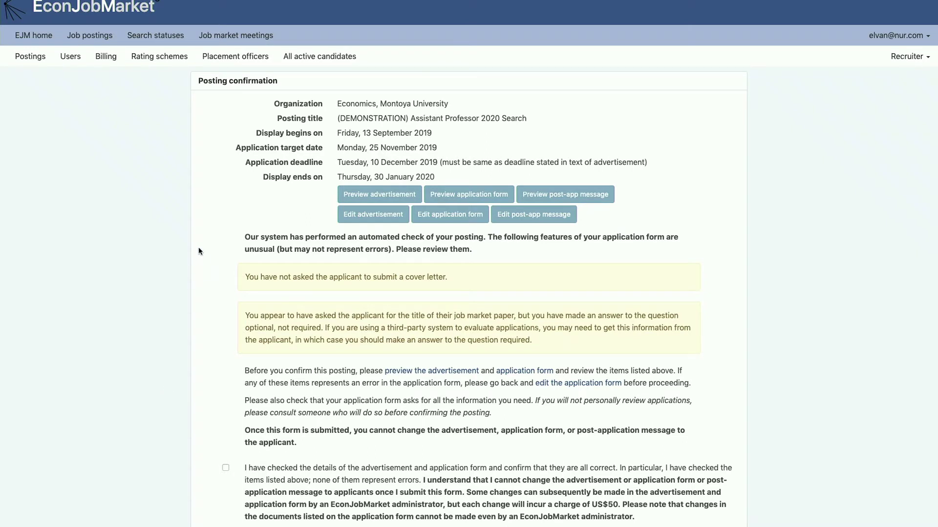
scroll(200, 251, "down", 2)
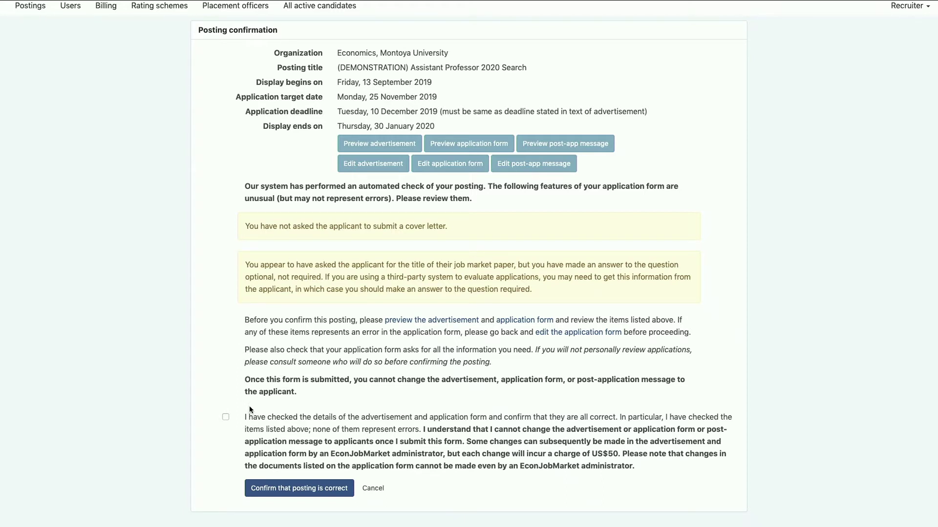
- Declare the advertisement and application form details checked and correct, confirm the posting, and return to the organization's list of postings
left_click(226, 417)
scroll(352, 429, "down", 1)
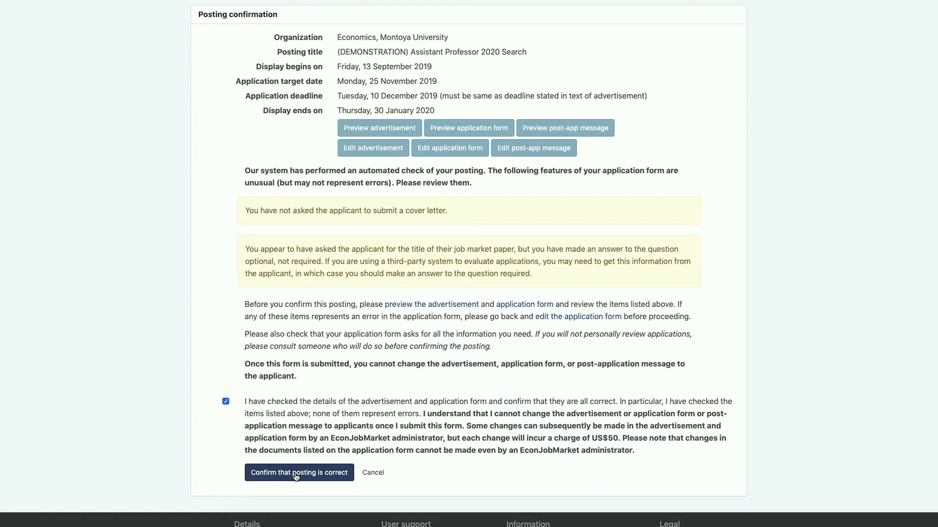
scroll(296, 478, "down", 1)
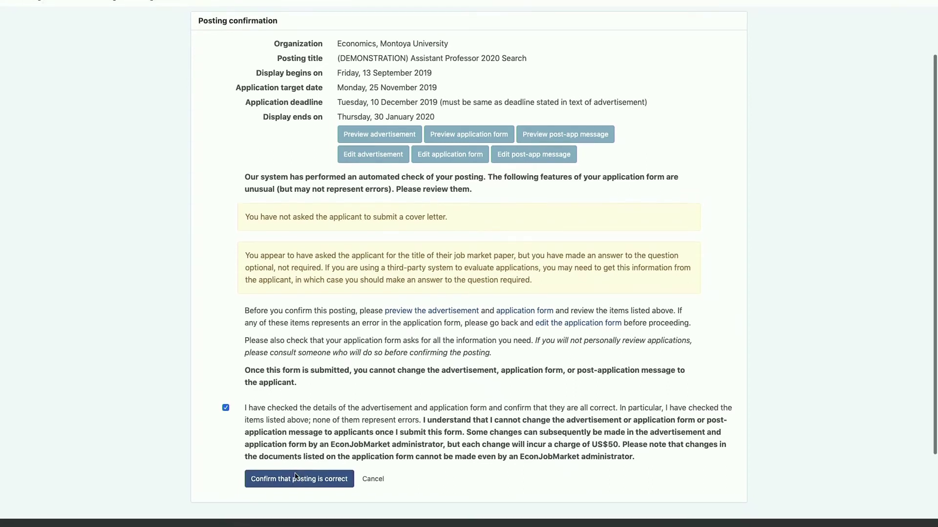
scroll(296, 477, "up", 2)
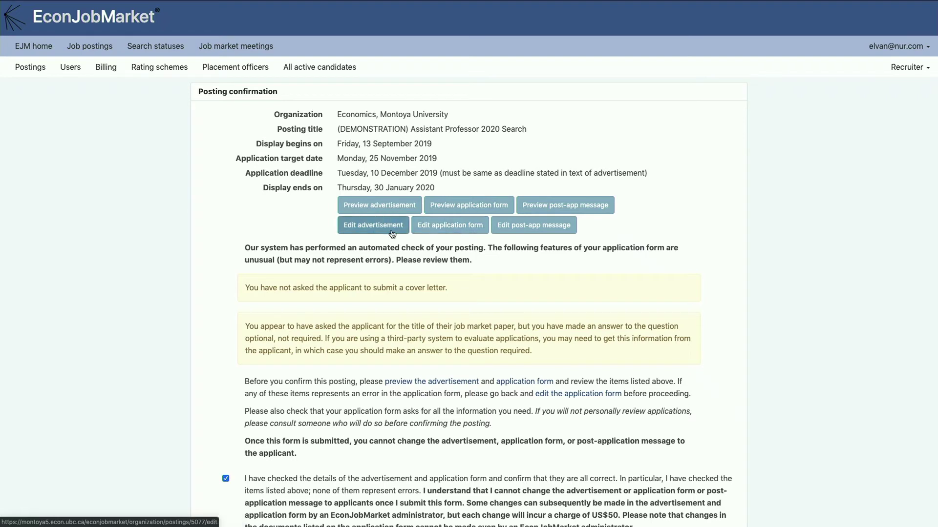
scroll(414, 250, "down", 3)
scroll(413, 250, "down", 2)
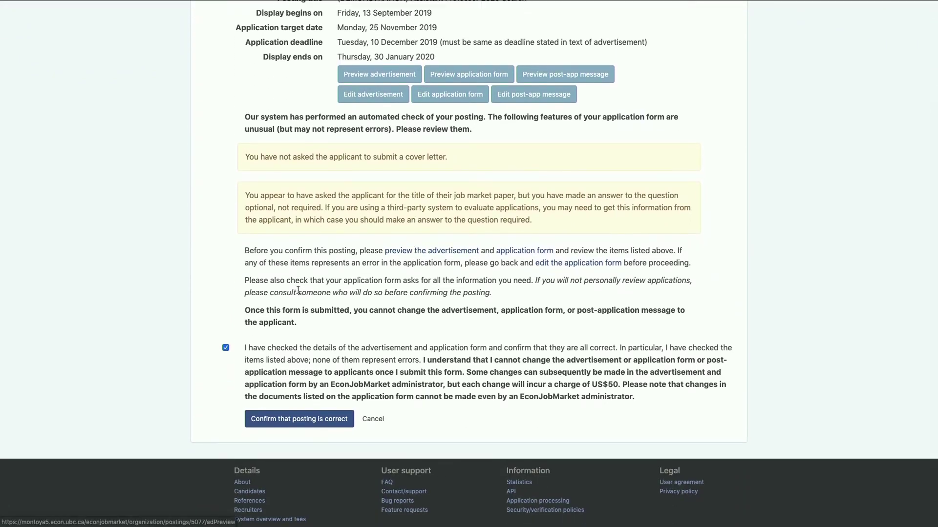
left_click(304, 427)
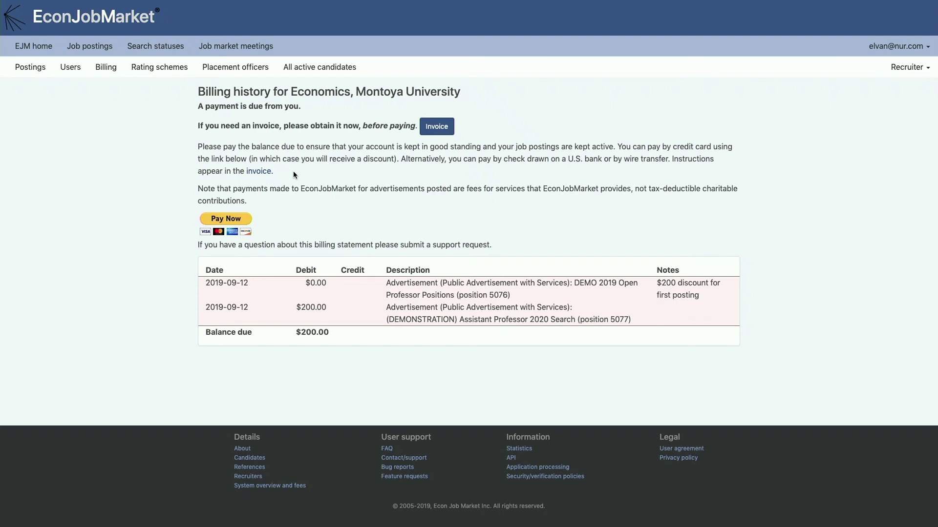
left_click(37, 71)
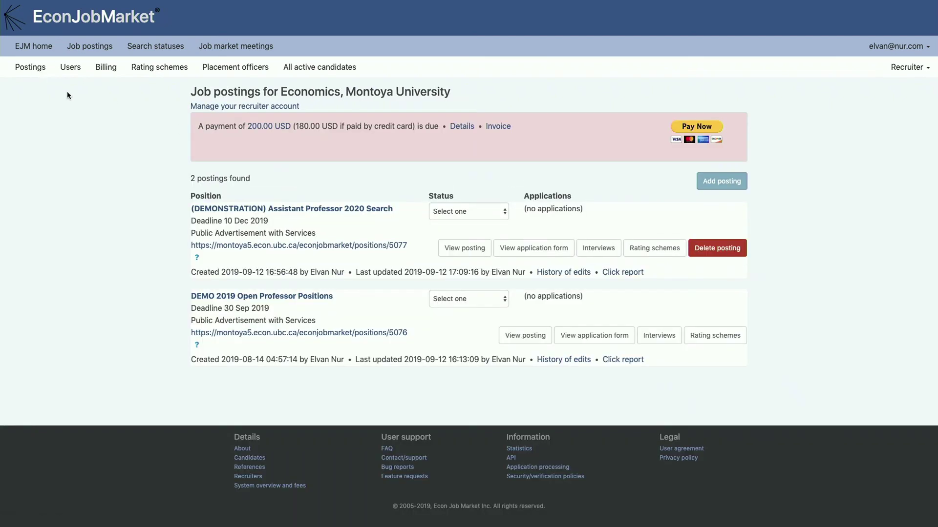